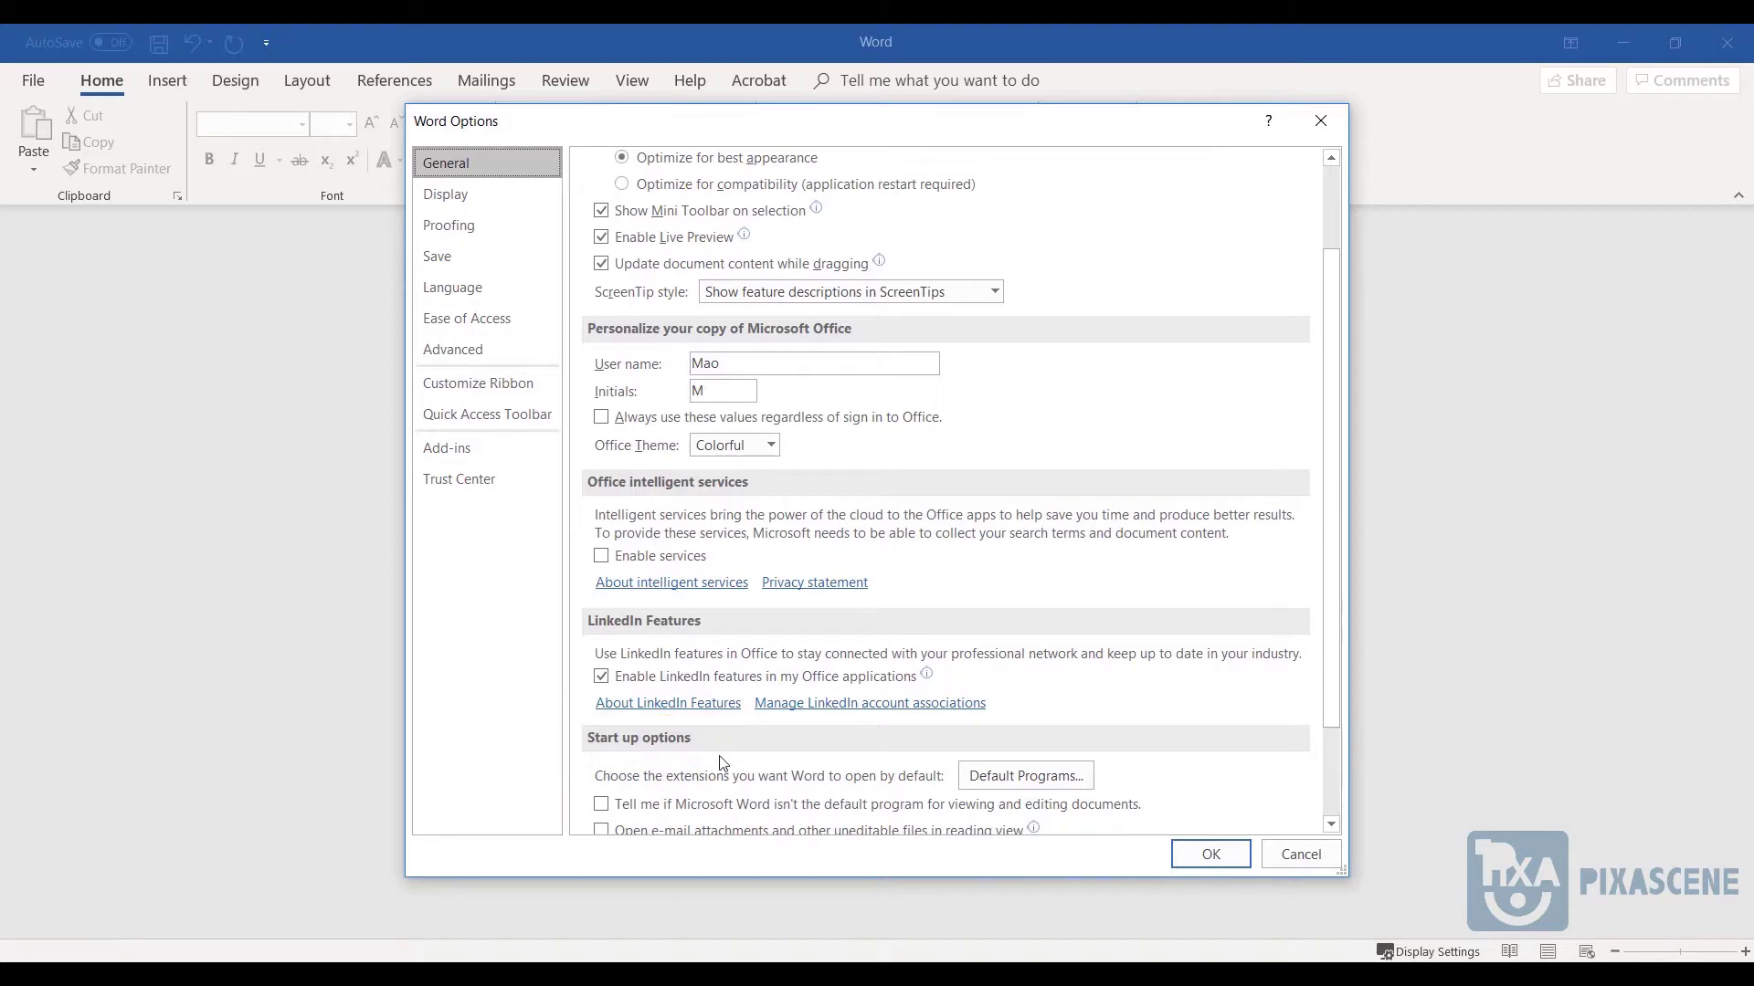
# - In Start up options, uncheck 'Show the Start screen when this application starts'
pyautogui.scroll(-3, 661, 757)
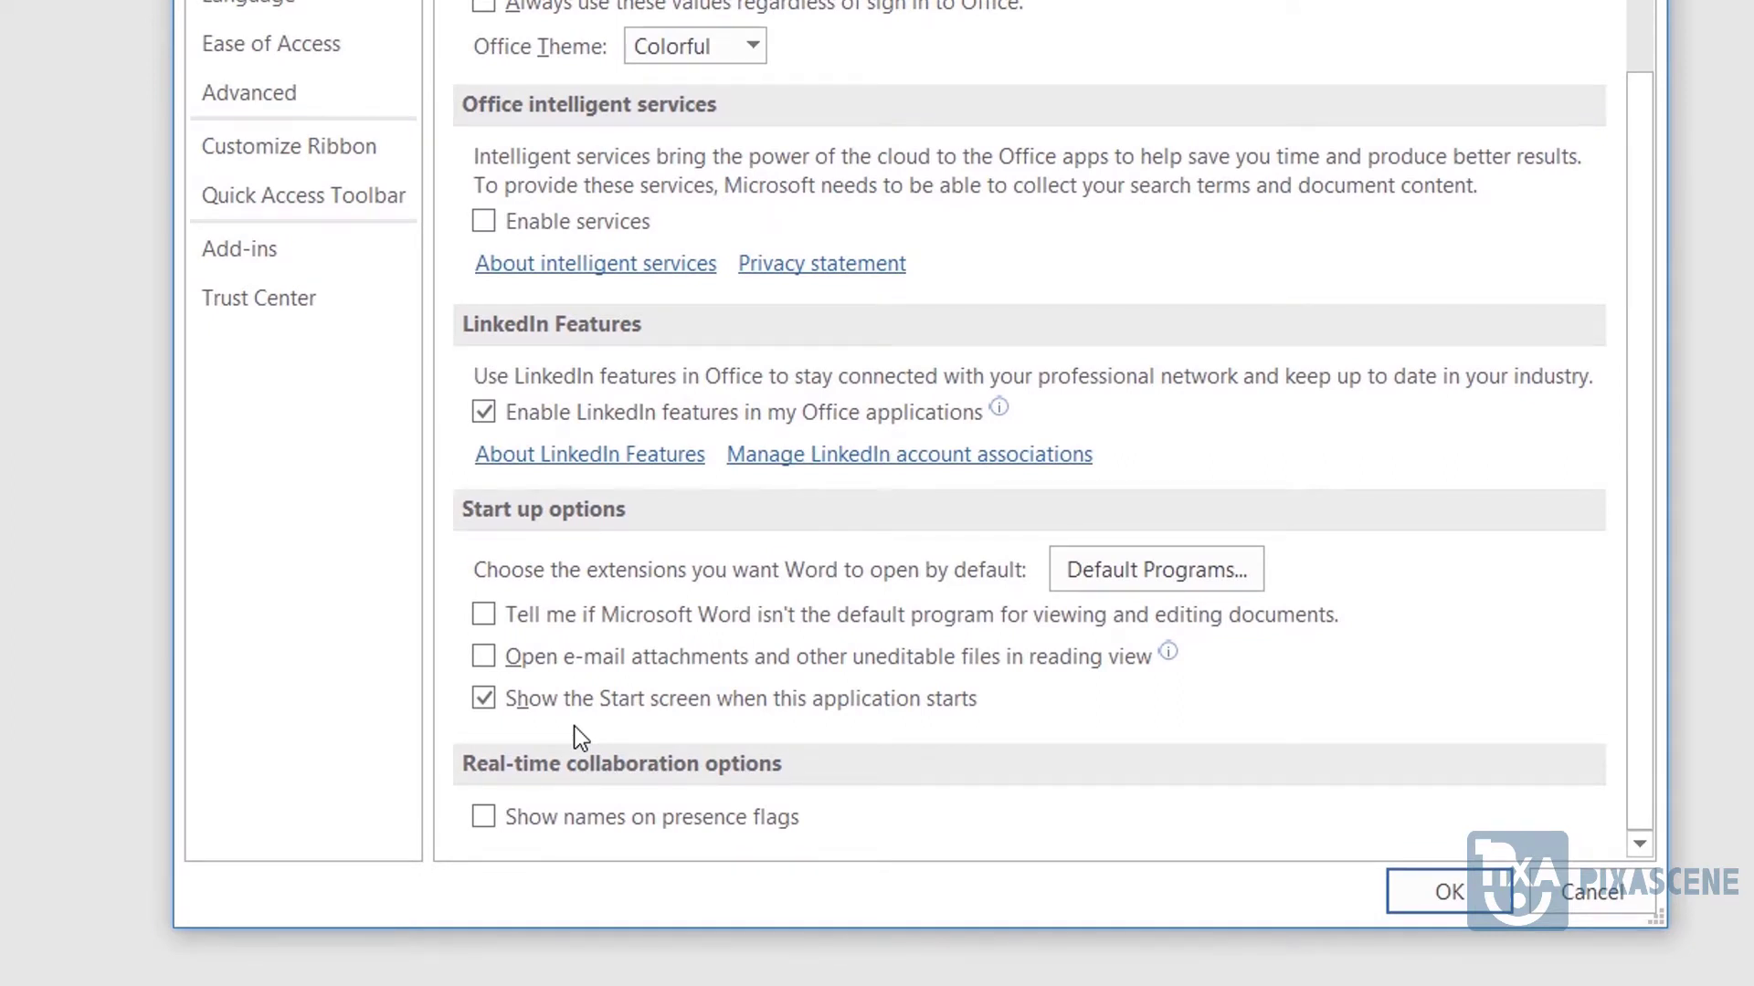
pyautogui.click(493, 704)
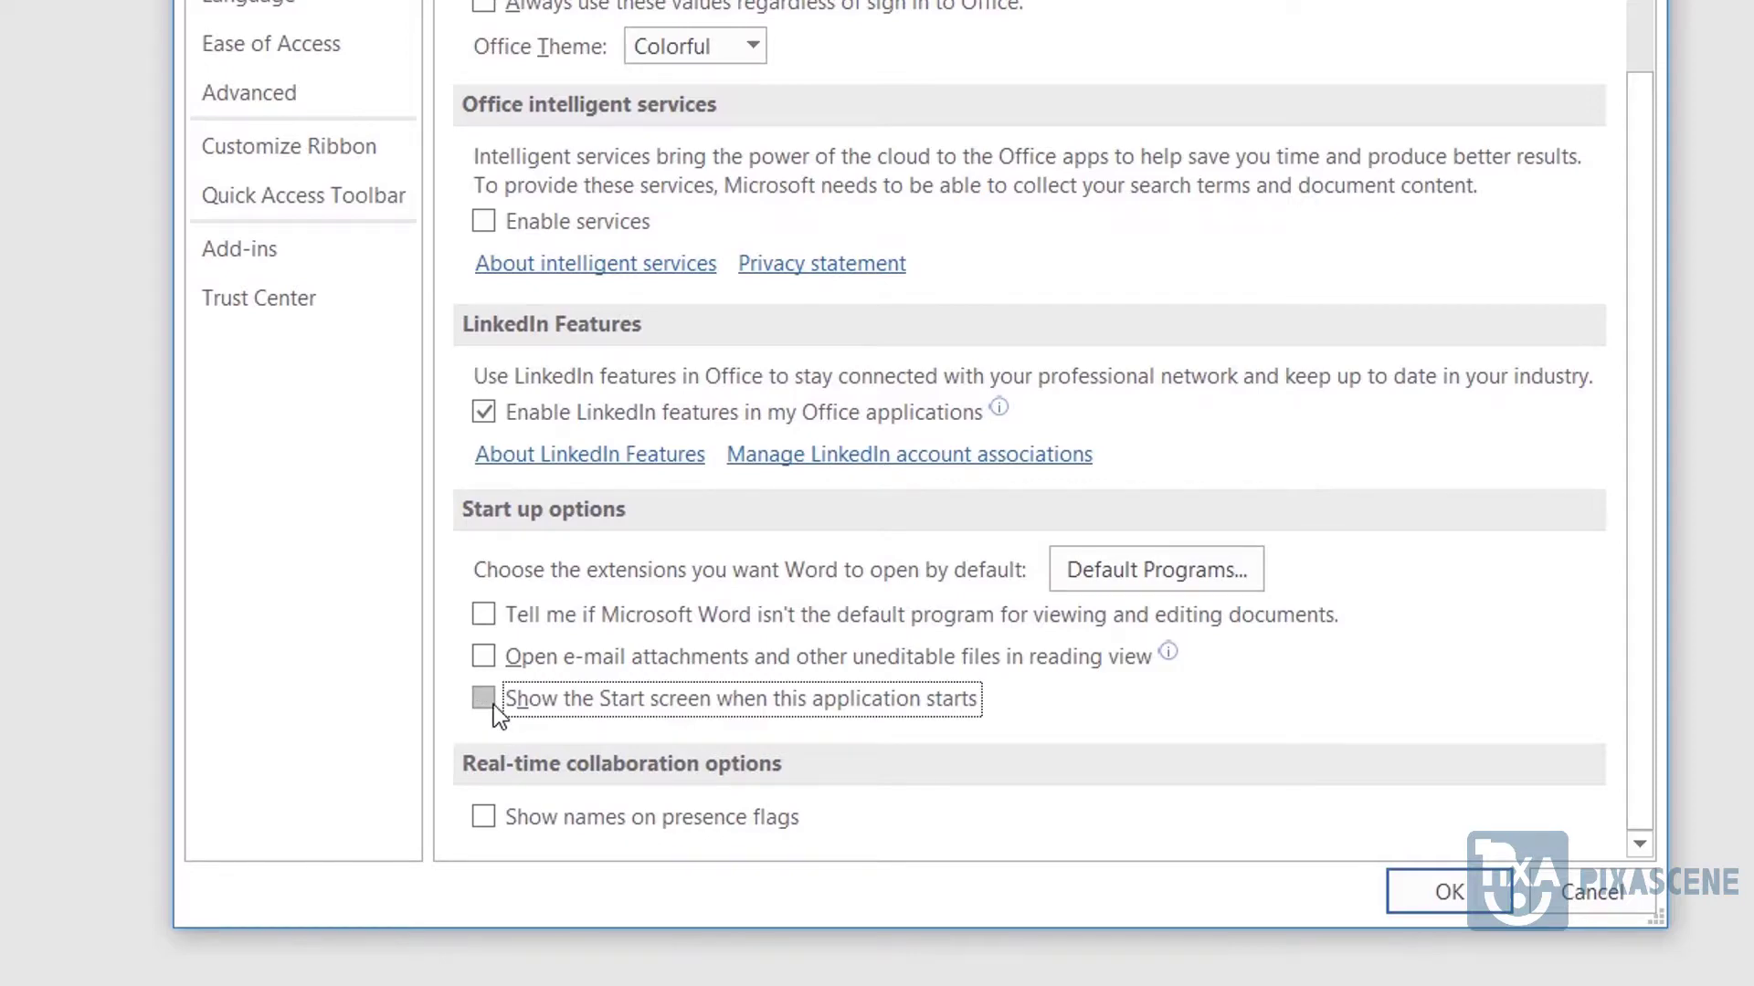